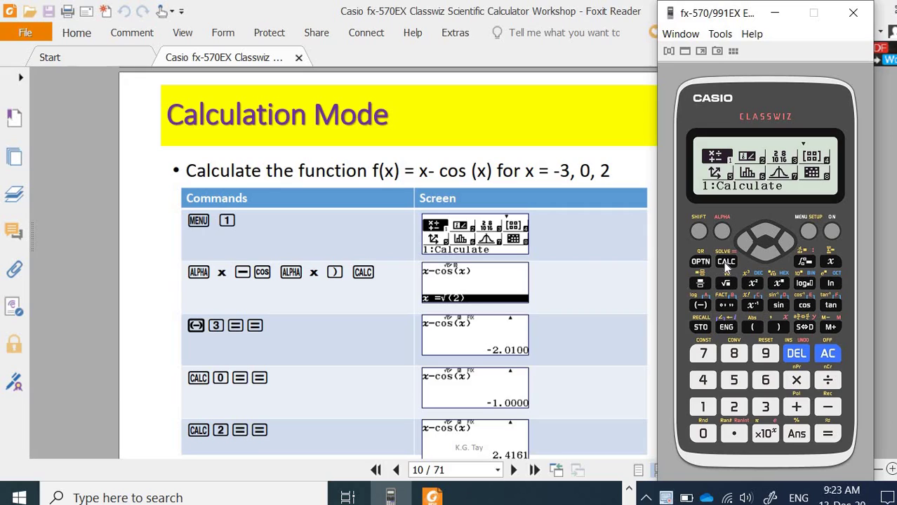
Choose 1:Calculate from the mode menu for an empty input line
left_click(702, 407)
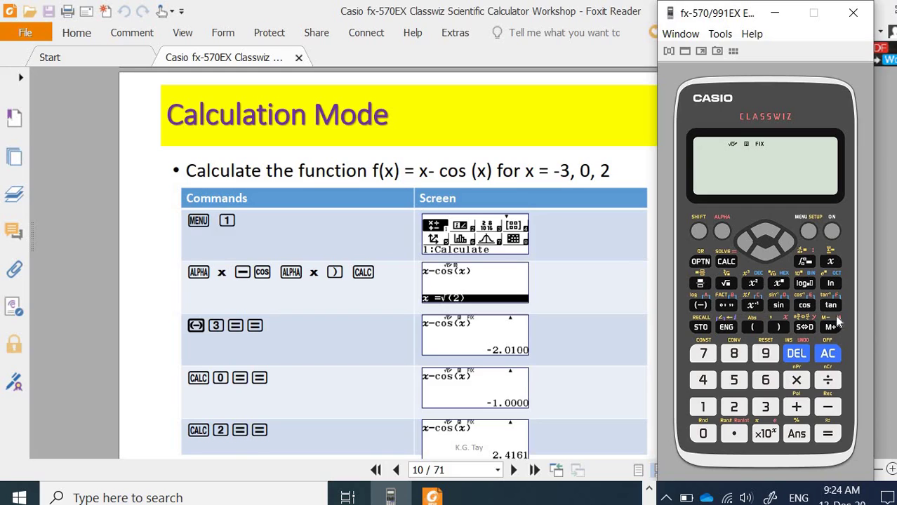
Enter the expression x − cos(x)
left_click(723, 234)
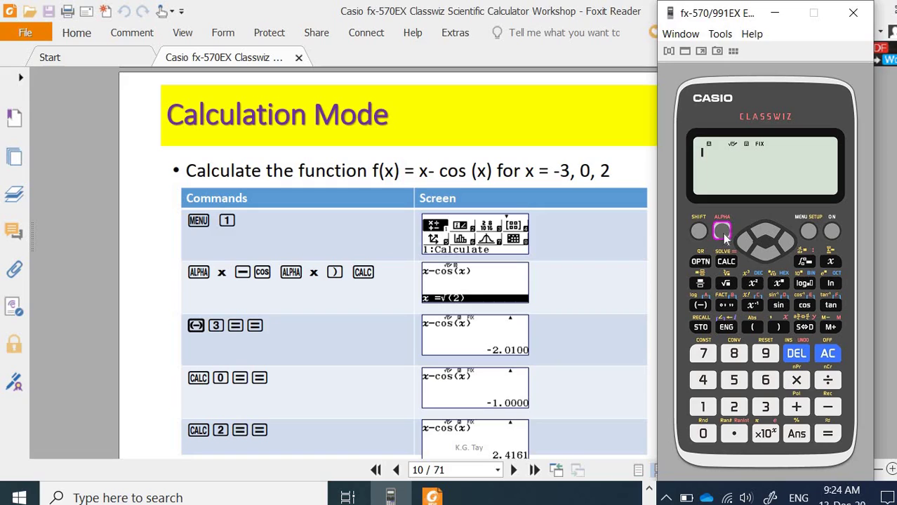
left_click(779, 328)
left_click(829, 411)
left_click(805, 307)
left_click(723, 232)
left_click(778, 327)
left_click(778, 328)
Evaluate the expression with CALC at x = −3, giving −2.0100
left_click(727, 261)
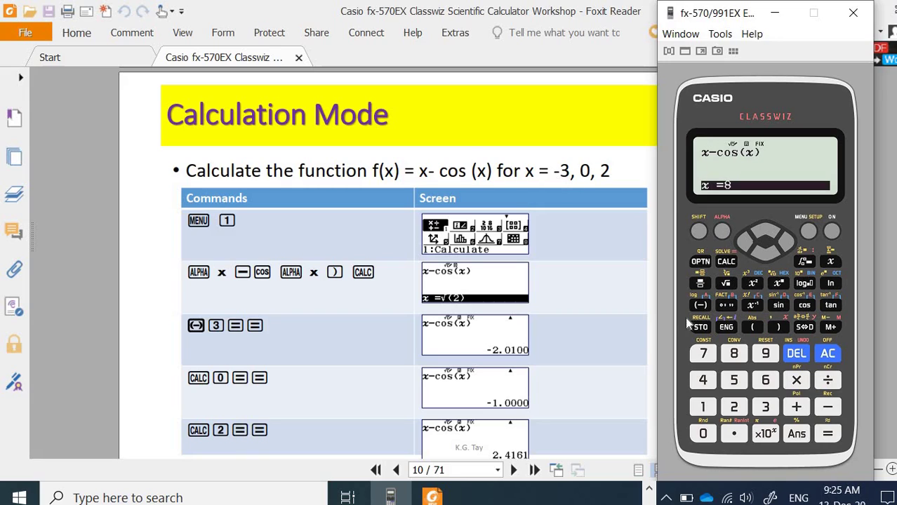
left_click(701, 306)
left_click(767, 405)
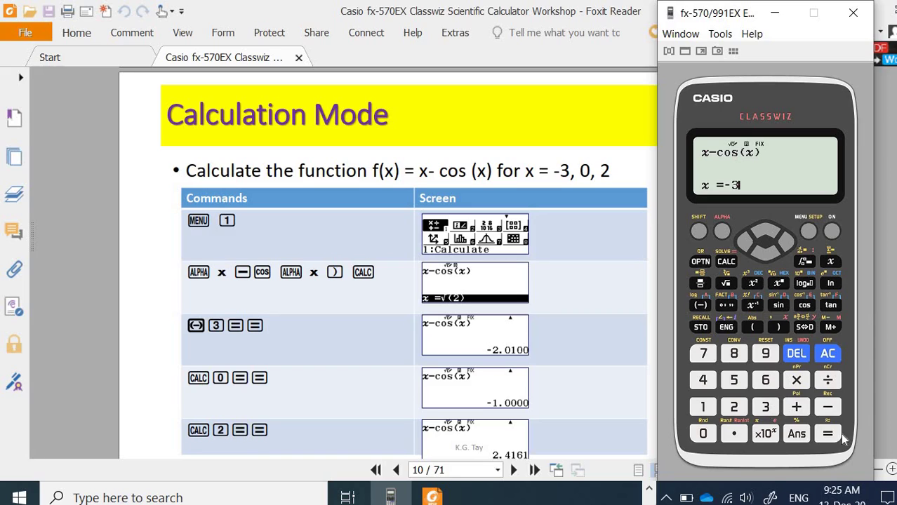
left_click(830, 435)
left_click(830, 435)
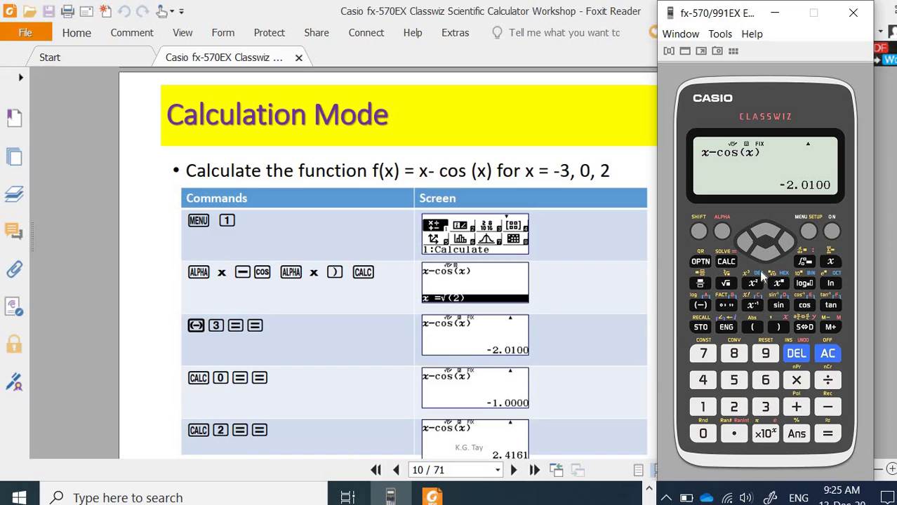
Set the angle unit to Radian in SETUP
left_click(699, 232)
left_click(809, 232)
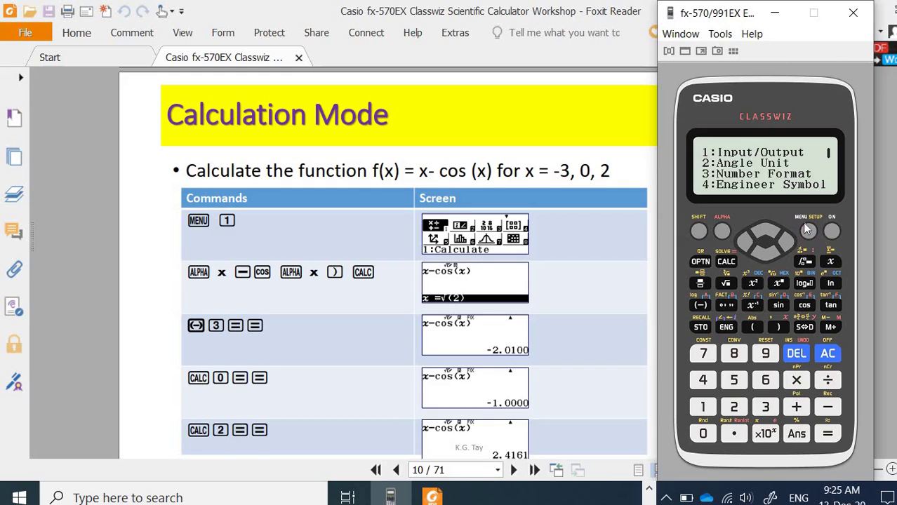
left_click(734, 407)
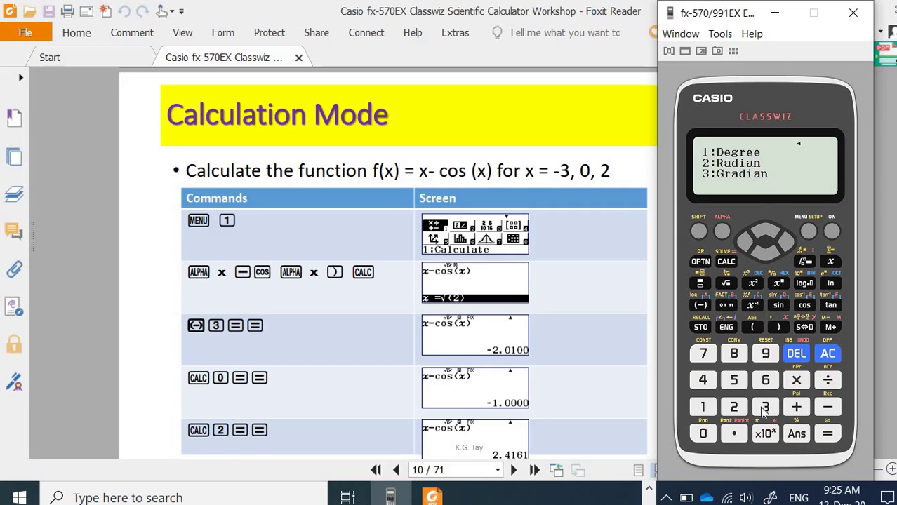
left_click(735, 409)
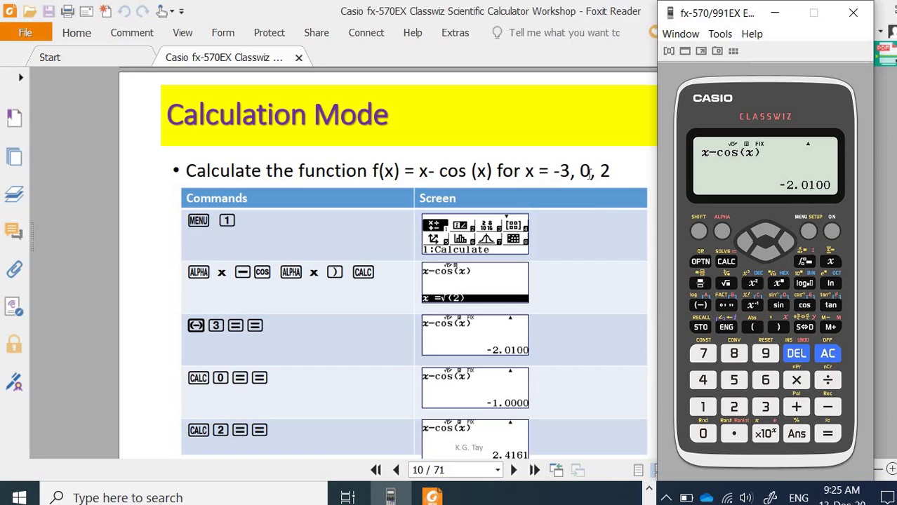
Evaluate x − cos(x) with CALC at x = 0 and at x = 2
left_click(730, 262)
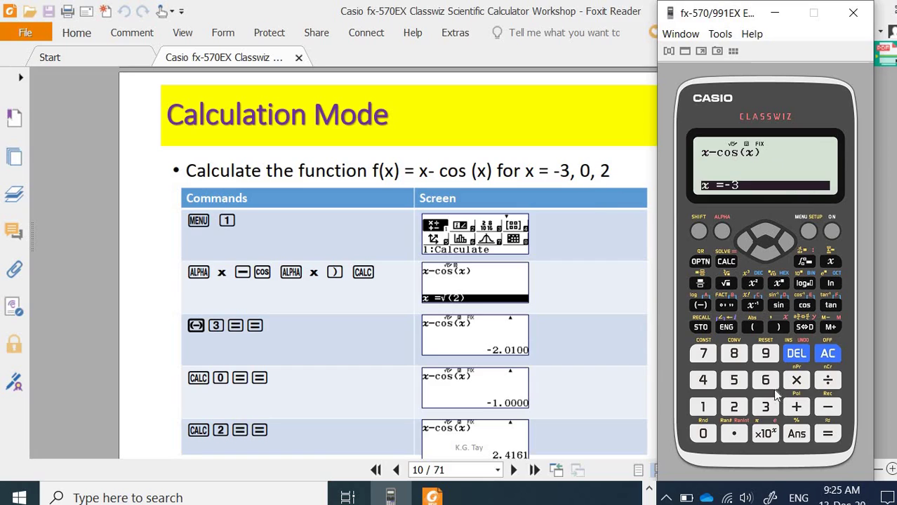
left_click(702, 434)
left_click(828, 434)
left_click(836, 437)
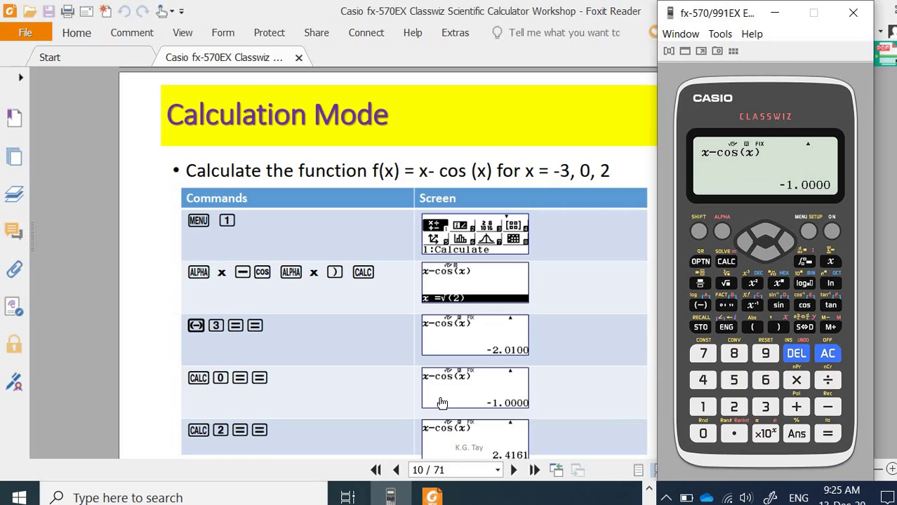
left_click(732, 262)
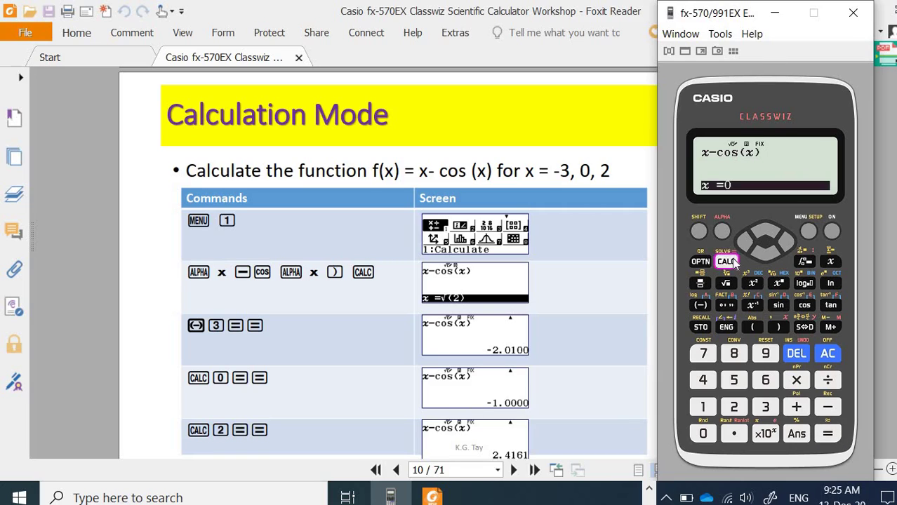
left_click(734, 407)
left_click(823, 435)
left_click(822, 435)
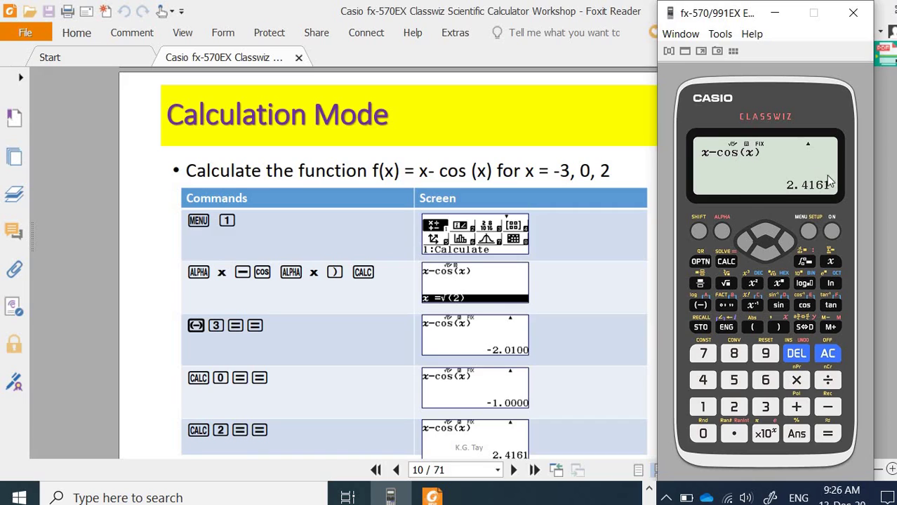
Generate a QR code of the result, 2.416146837, and view its Online Visualization page in the browser
left_click(699, 234)
left_click(701, 261)
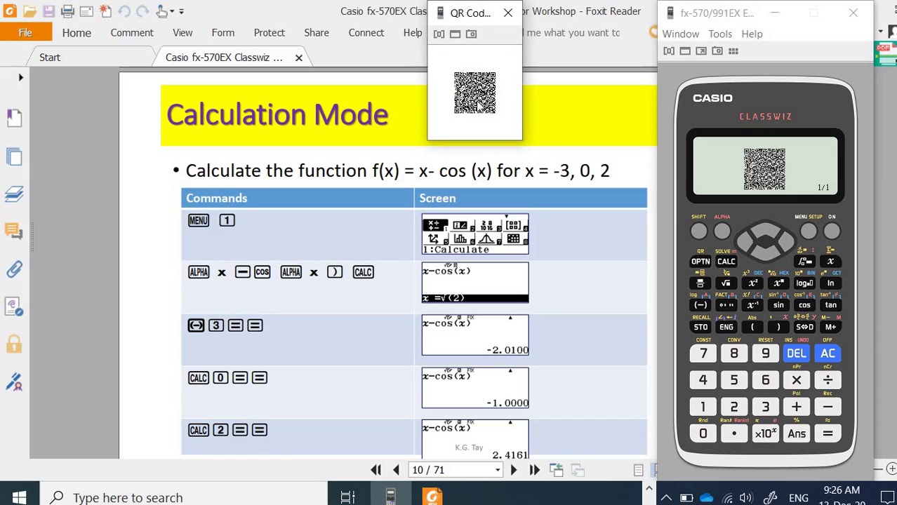
left_click(430, 491)
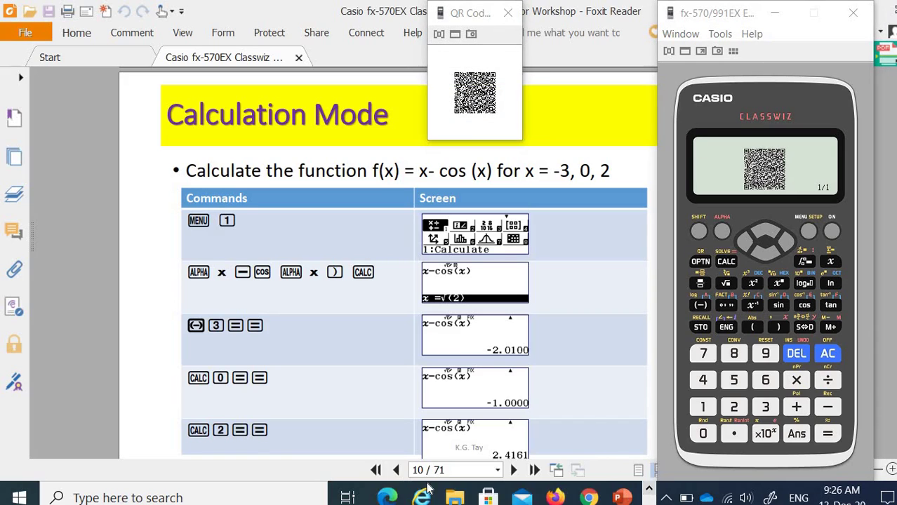
left_click(388, 498)
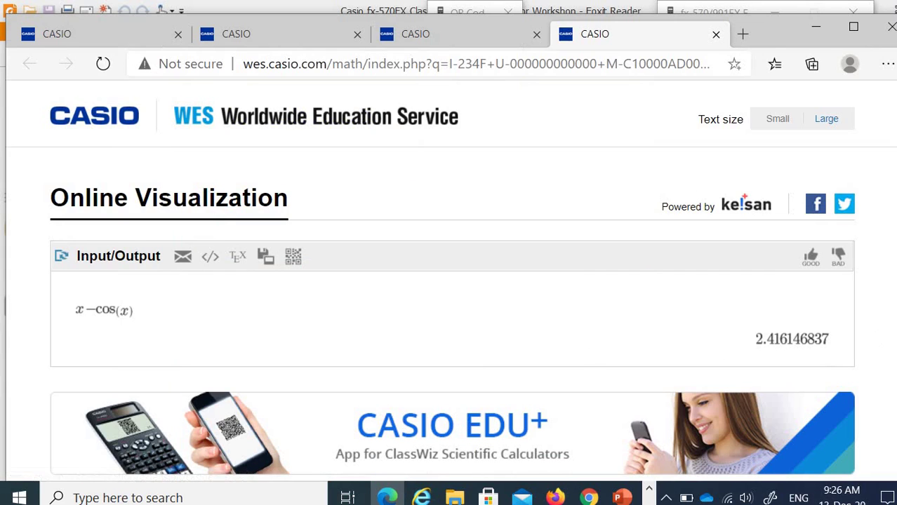
scroll(885, 322, "down", 3)
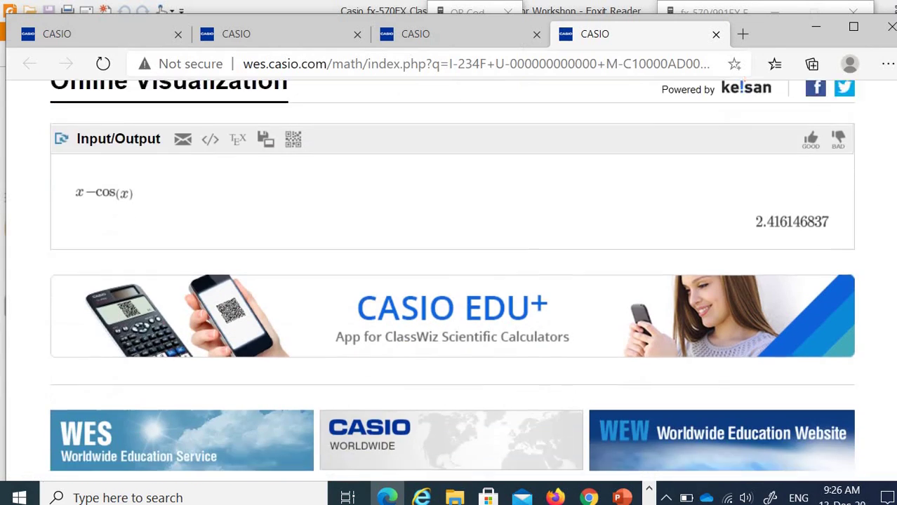
scroll(885, 322, "up", 2)
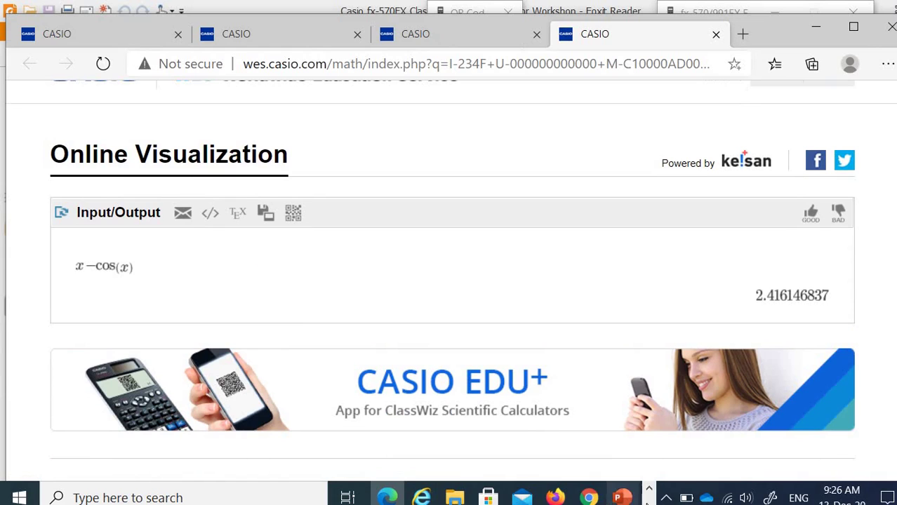